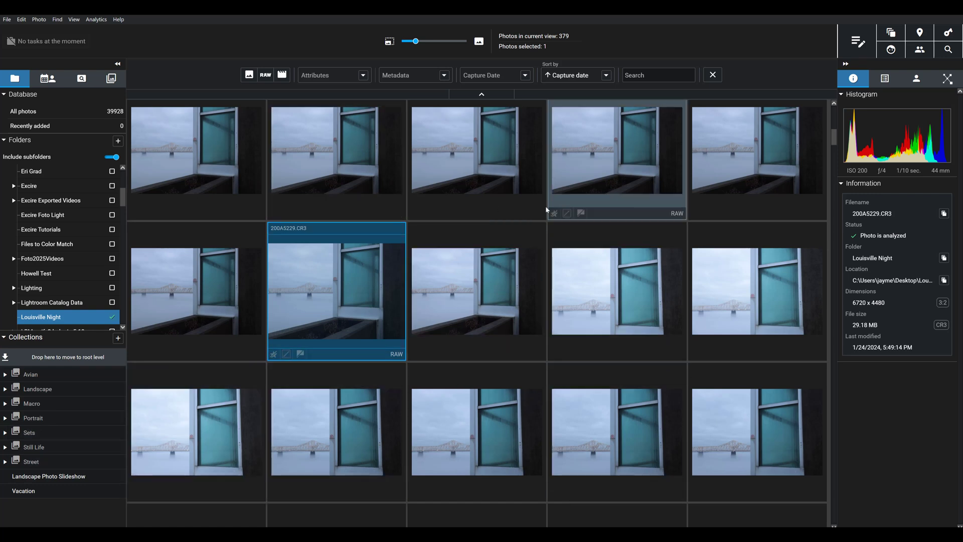
left_click(947, 80)
left_click(853, 79)
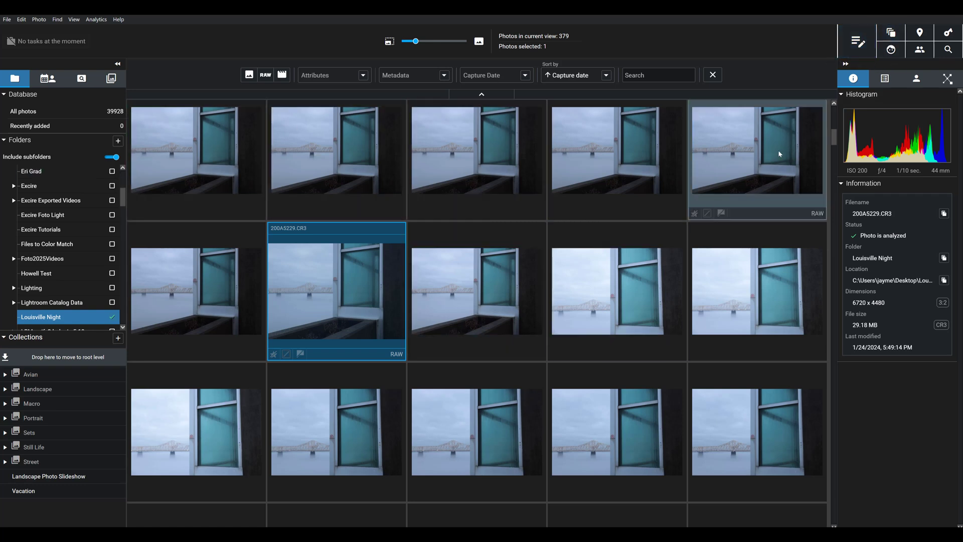
Search the whole photo database with the text prompt "city skyline at night"
left_click(856, 47)
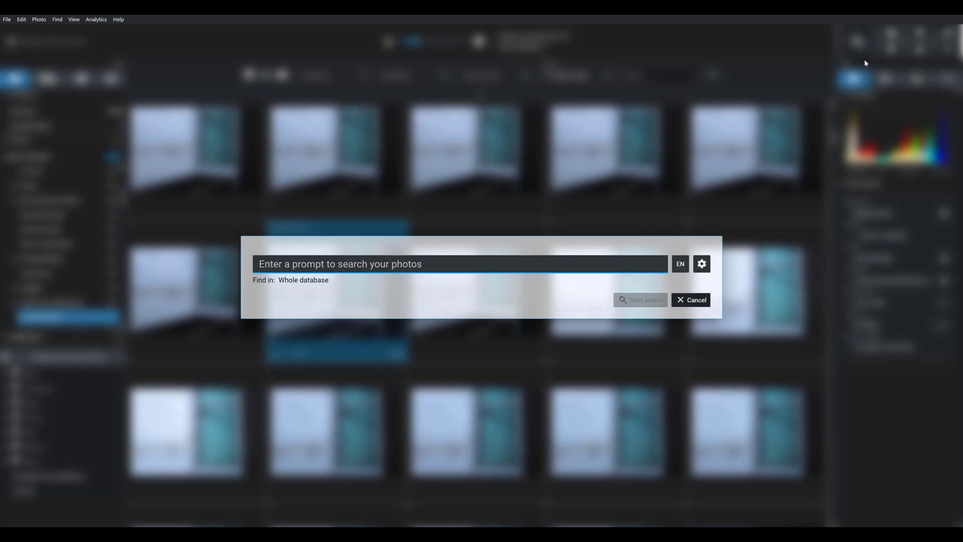
type("city skylin")
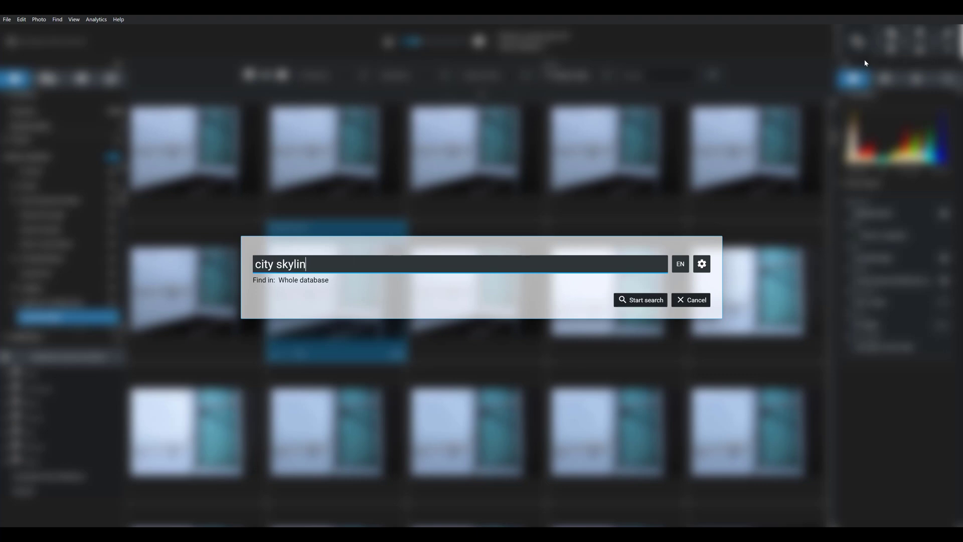
type("e at night")
left_click(633, 299)
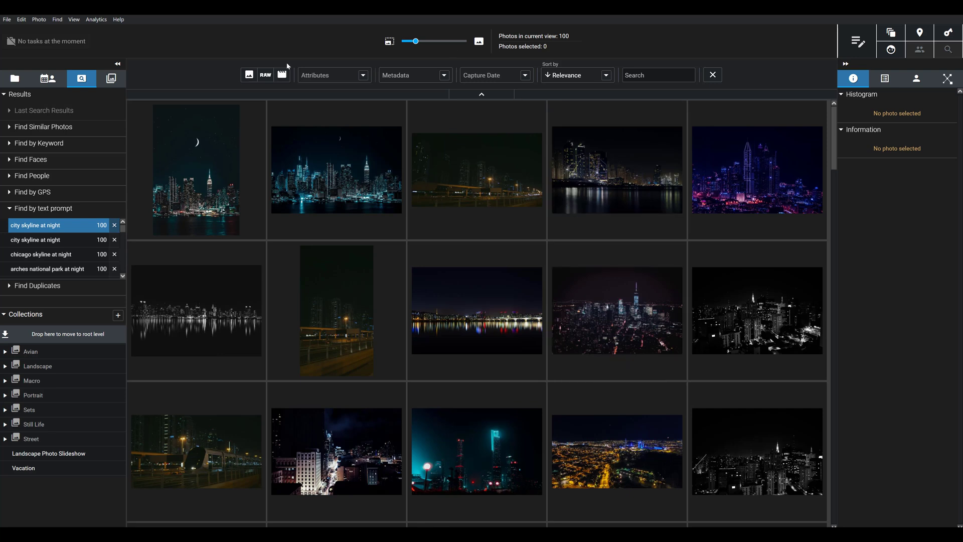
Open the Louisville culling project and view the photos in Group 1 of its visual similarity groups
left_click(110, 76)
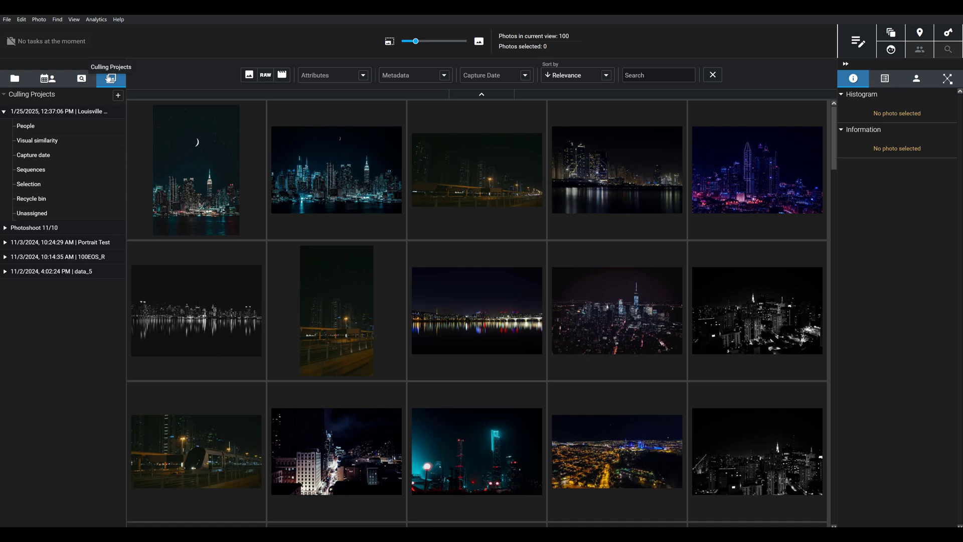
left_click(91, 113)
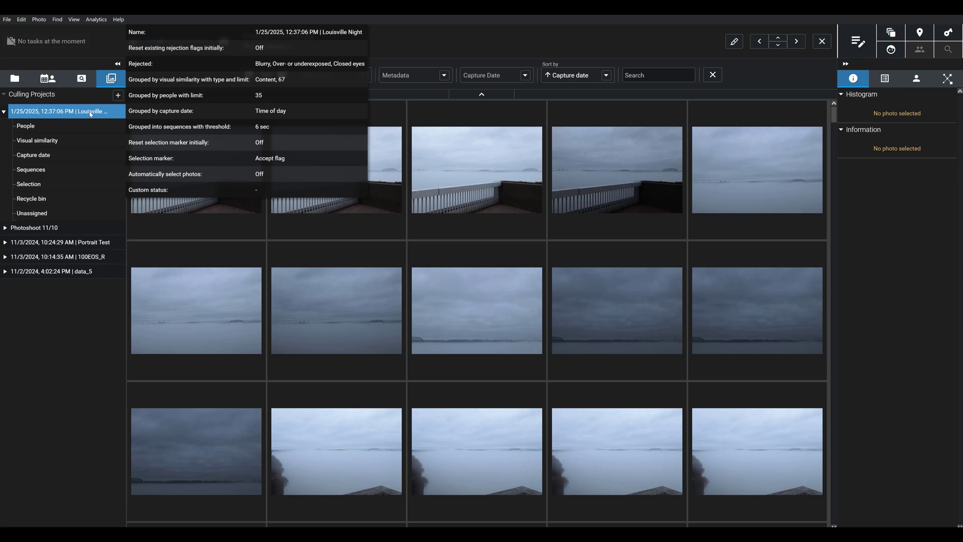
left_click(76, 143)
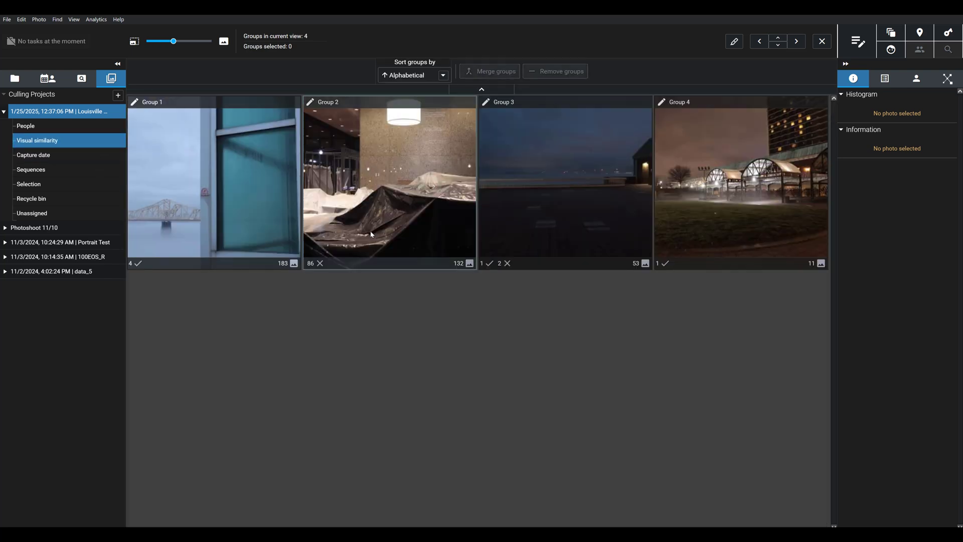
double_click(221, 186)
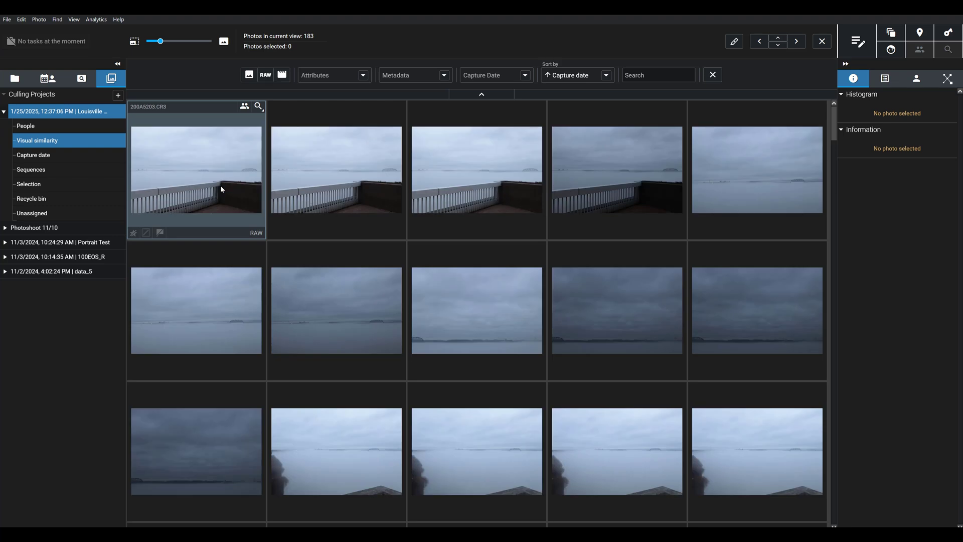
Review the further sorting attributes, such as Eyes open, and the first project photo's rating, color label and flag options
left_click(606, 75)
left_click(565, 152)
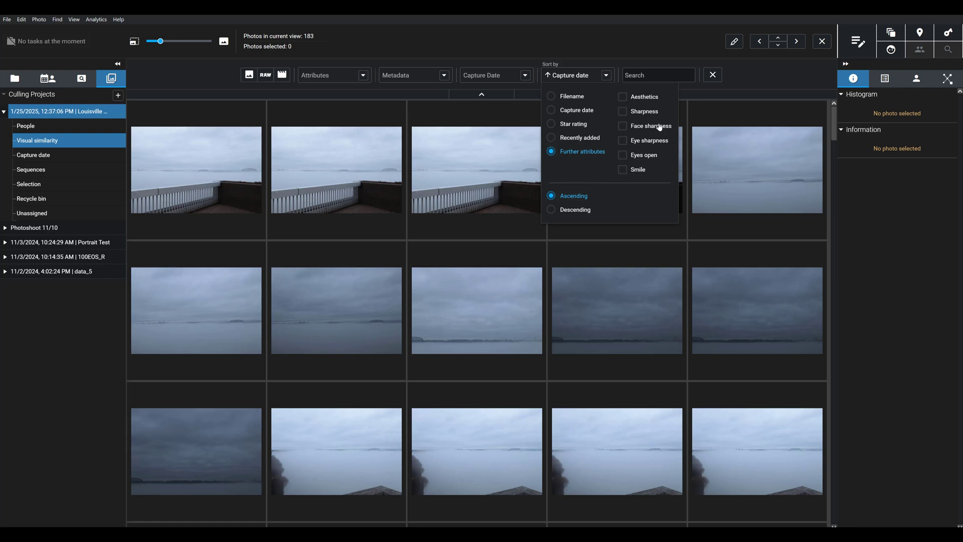
left_click(647, 157)
left_click(51, 149)
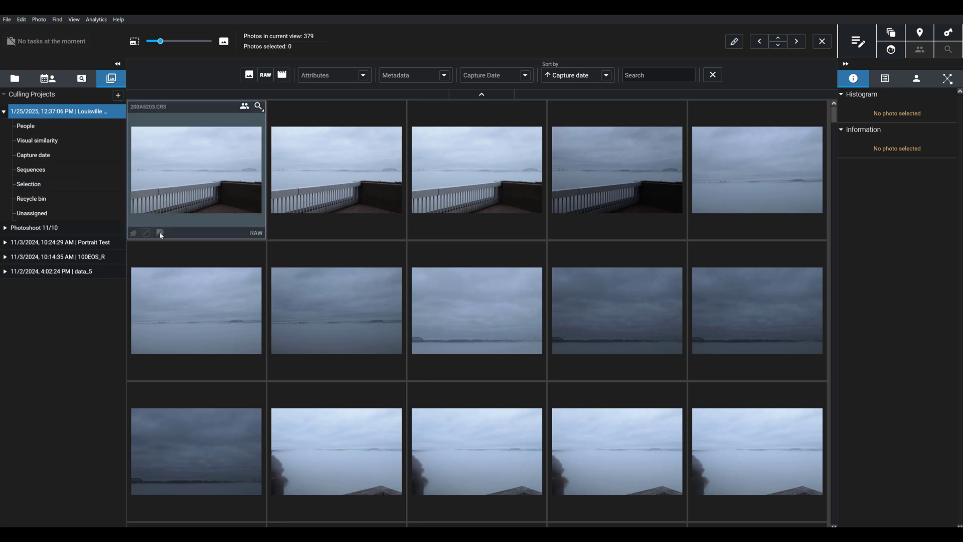
left_click(161, 234)
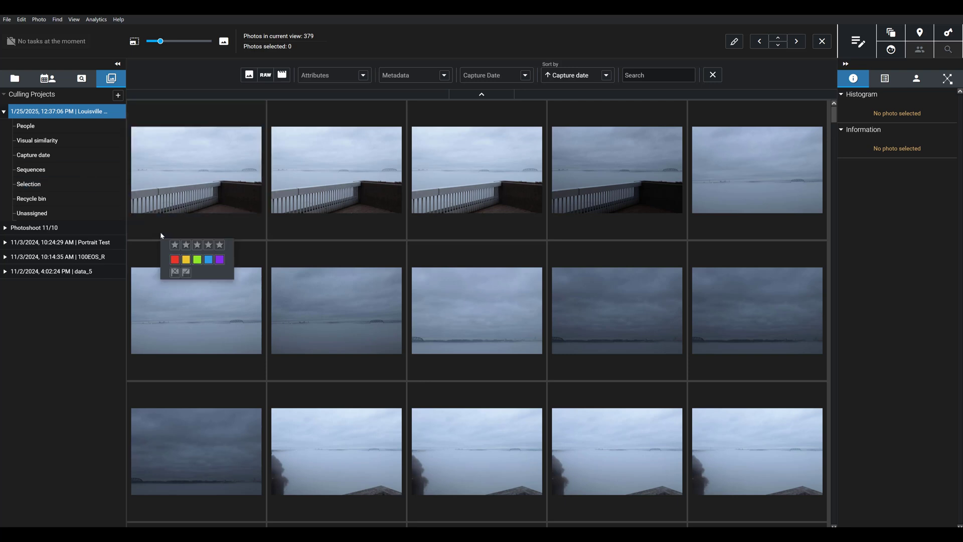
Open the night photo 200A5475.CR3 from the culling project's Selection in Luminar Neo
left_click(49, 186)
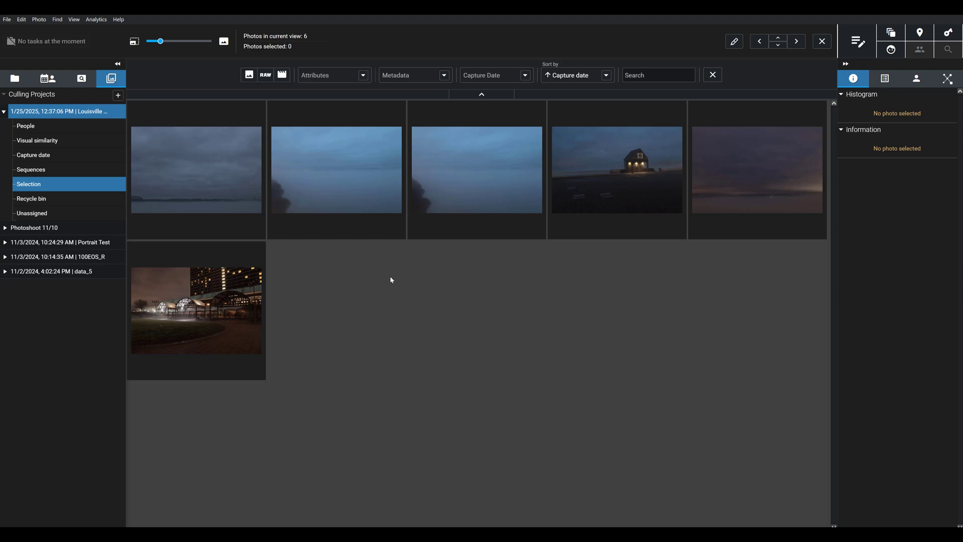
left_click(216, 303)
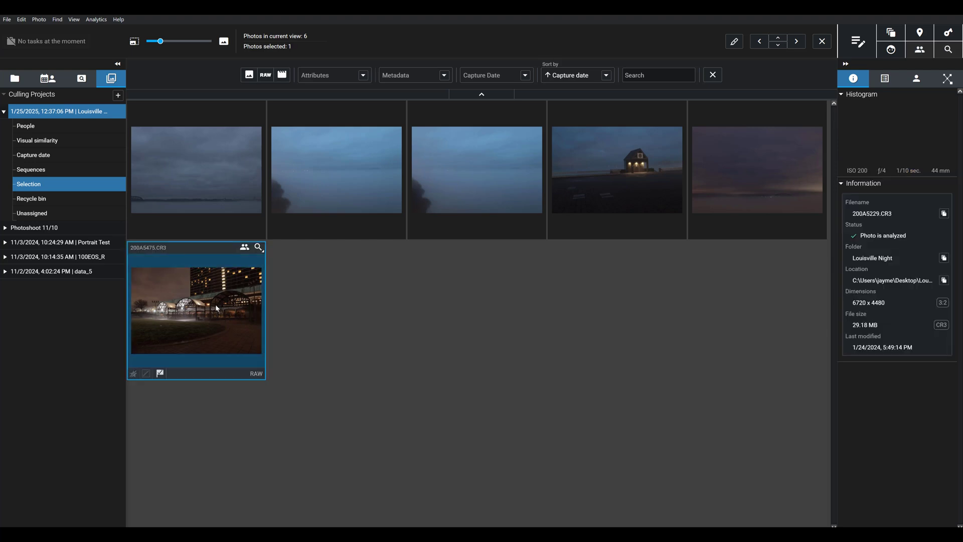
right_click(192, 289)
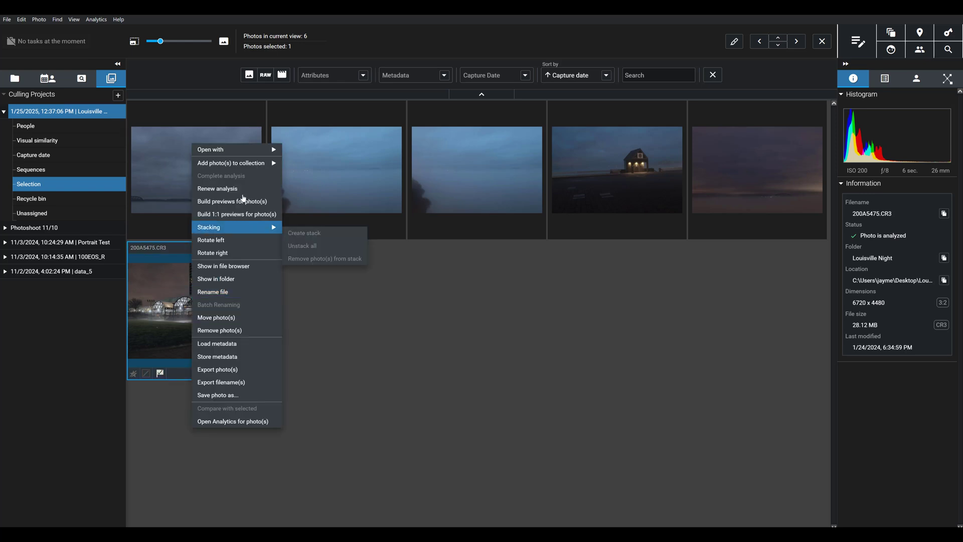
mouse_move(238, 155)
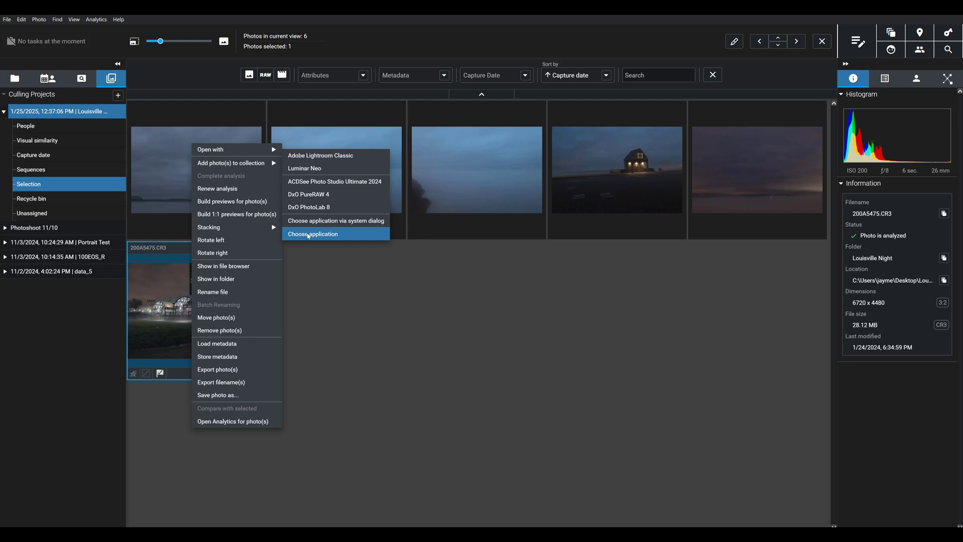
left_click(304, 168)
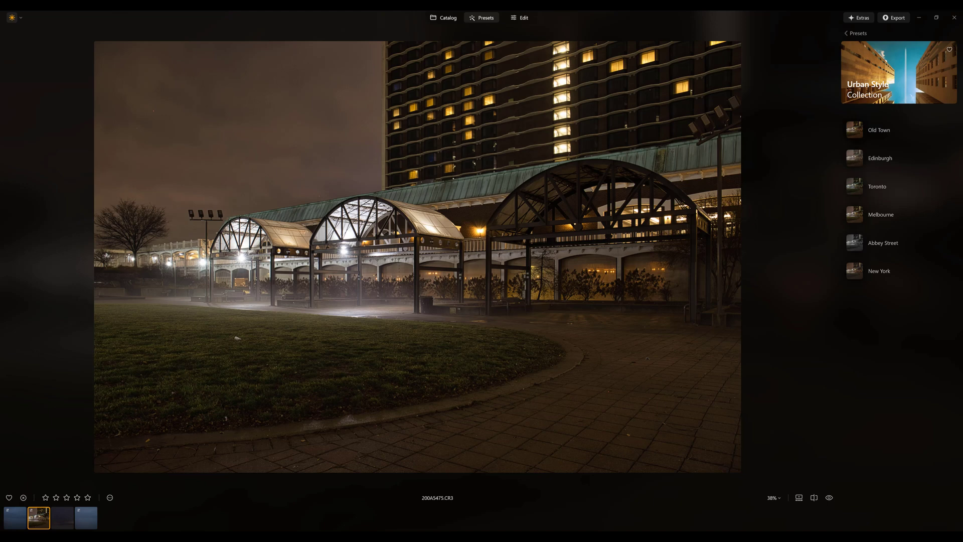
Browse the preset collections and try the Frosty preset from the Big City Lights collection on the photo
left_click(873, 136)
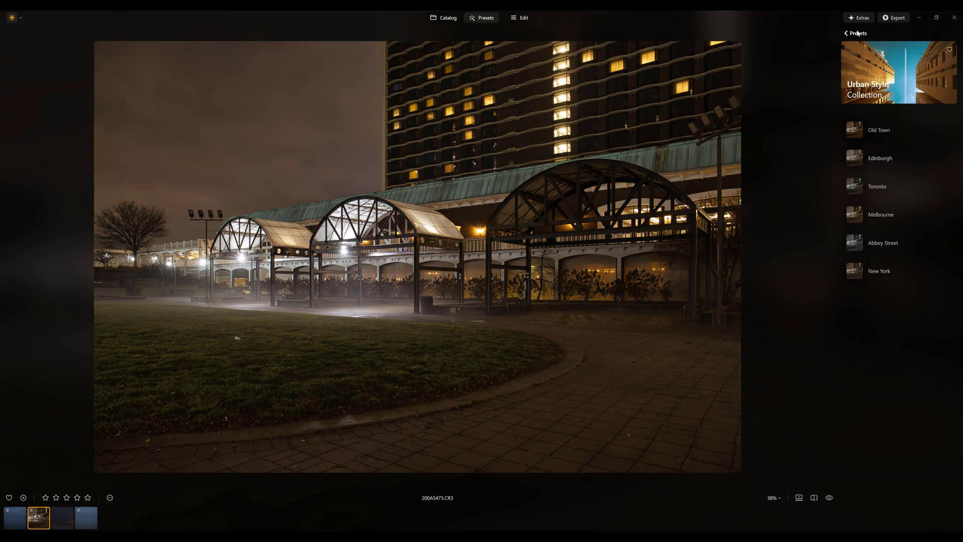
left_click(858, 33)
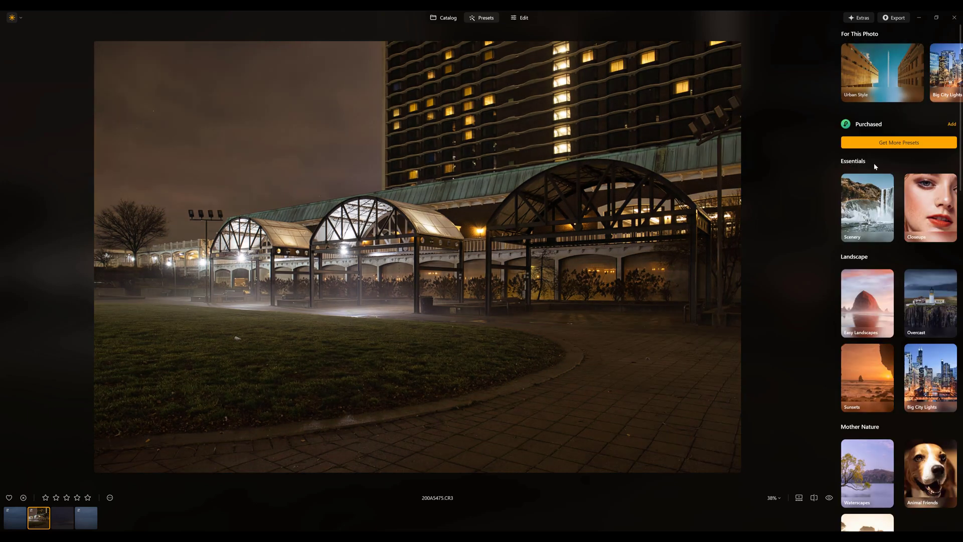
scroll(898, 301, "down", 3)
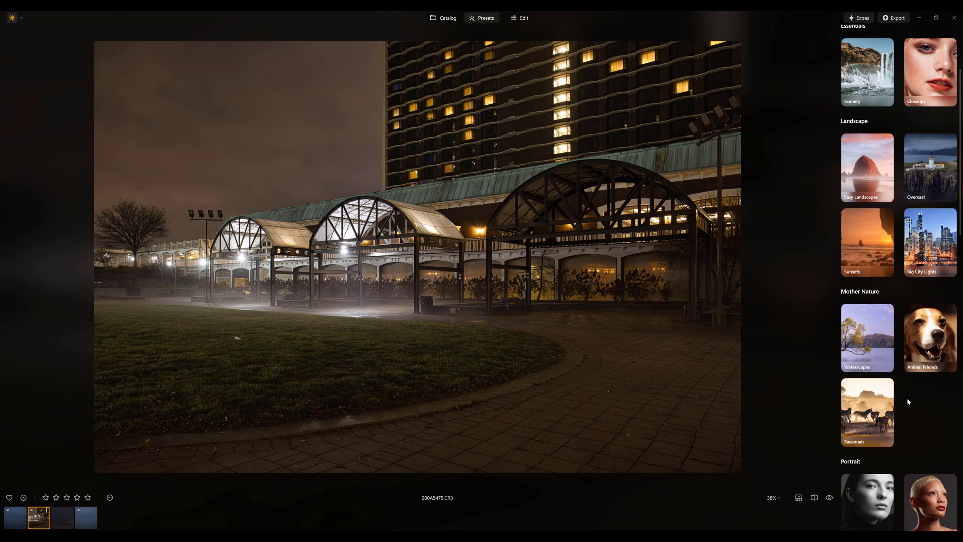
scroll(885, 273, "up", 2)
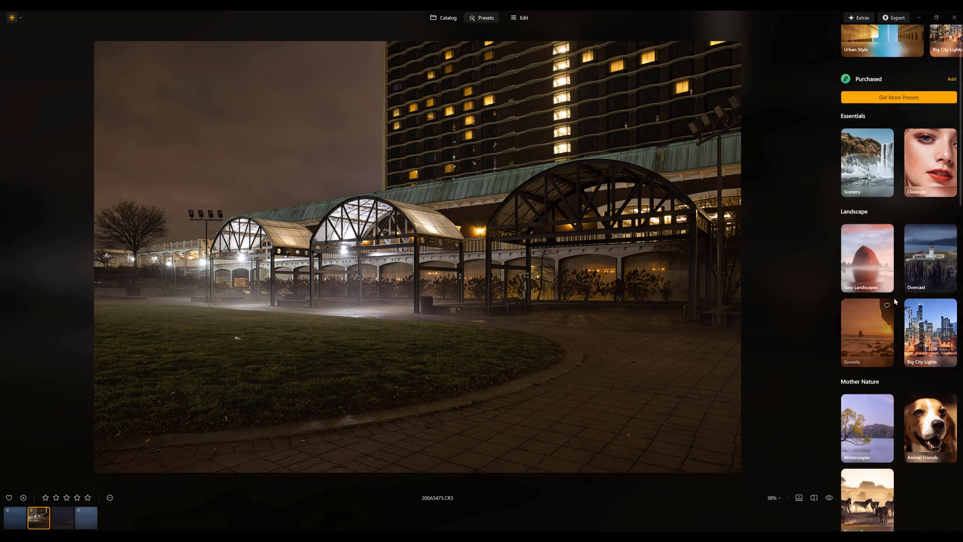
scroll(895, 301, "up", 1)
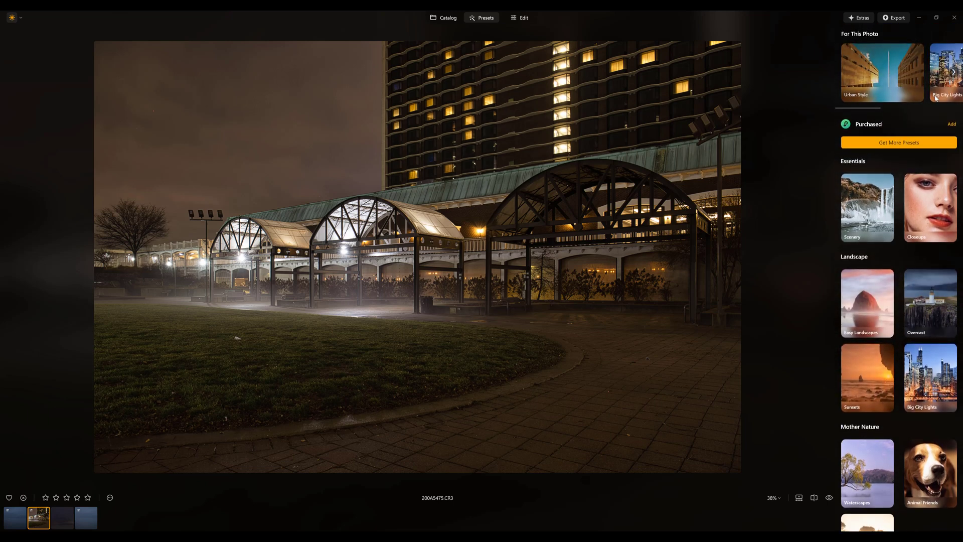
left_click(936, 98)
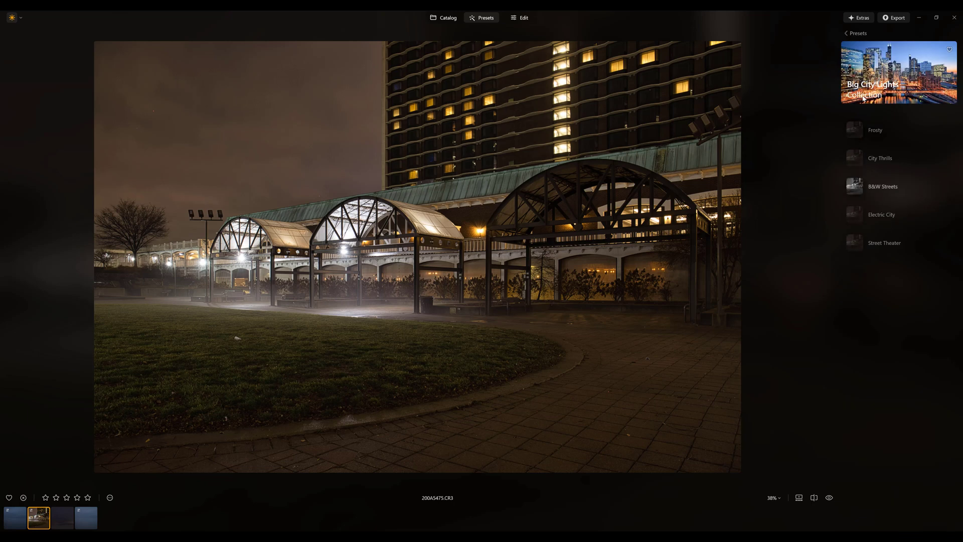
left_click(895, 135)
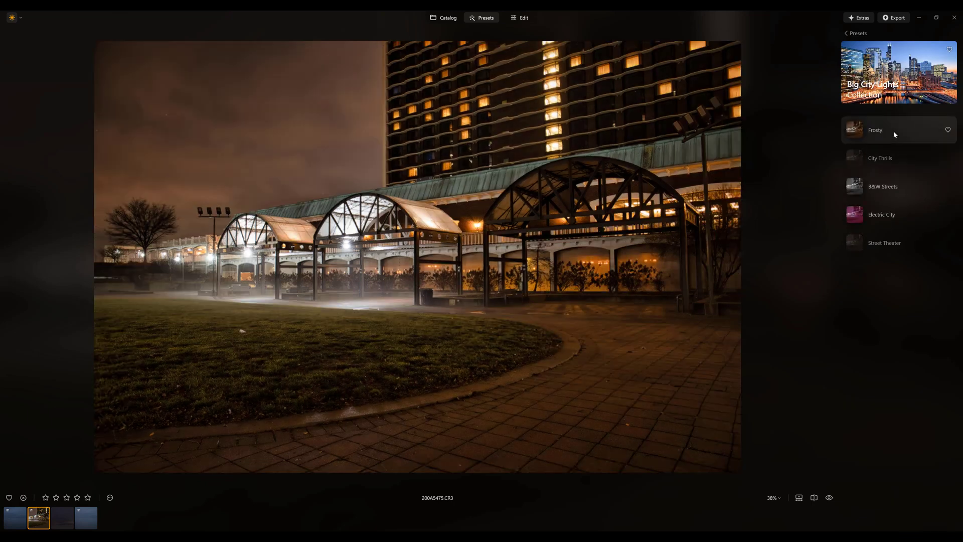
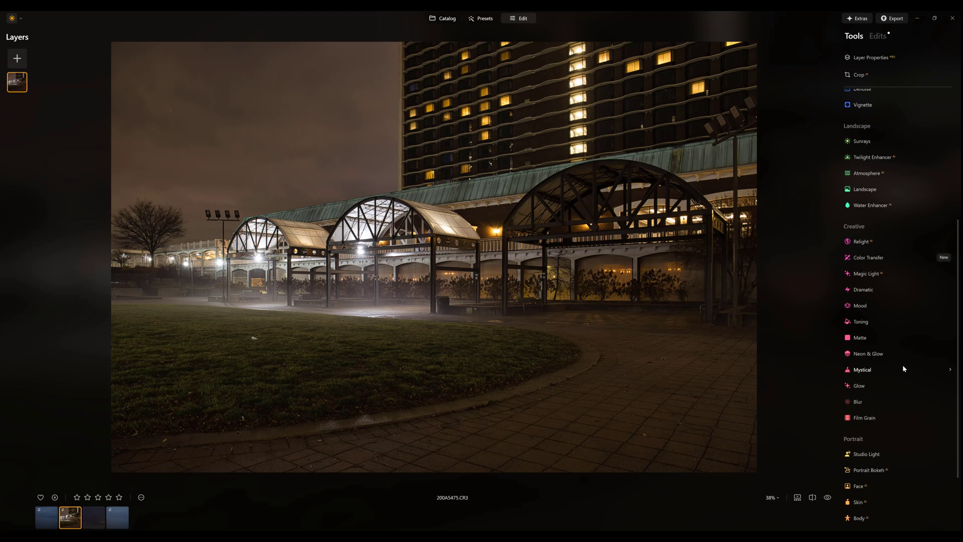
Apply the automatic perspective correction from the Develop tool's Transform settings to the photo
scroll(903, 365, "up", 5)
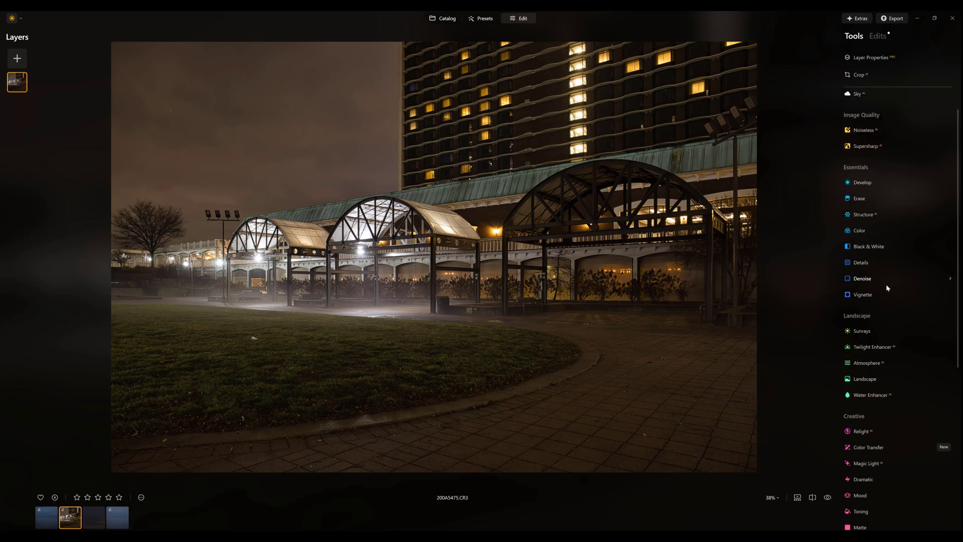
left_click(866, 173)
scroll(898, 301, "down", 7)
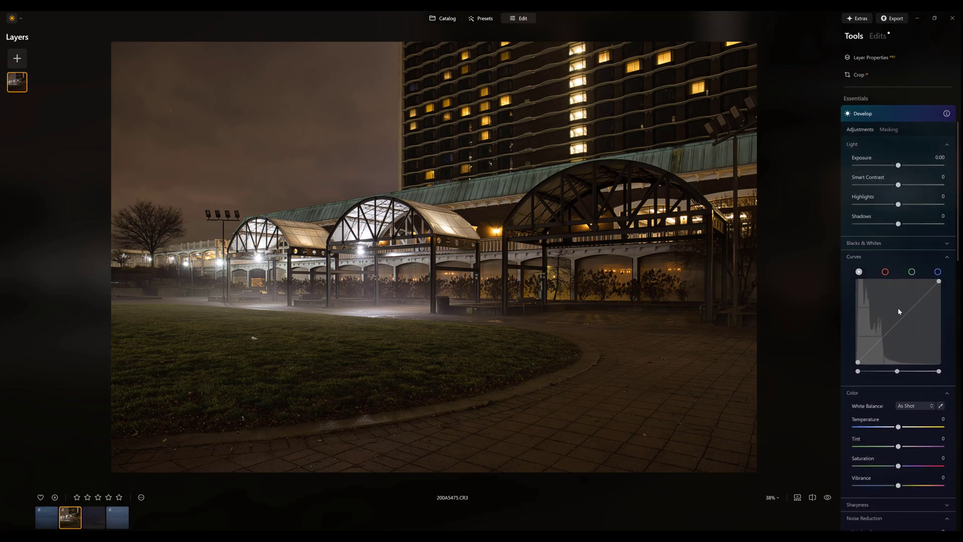
scroll(911, 407, "down", 3)
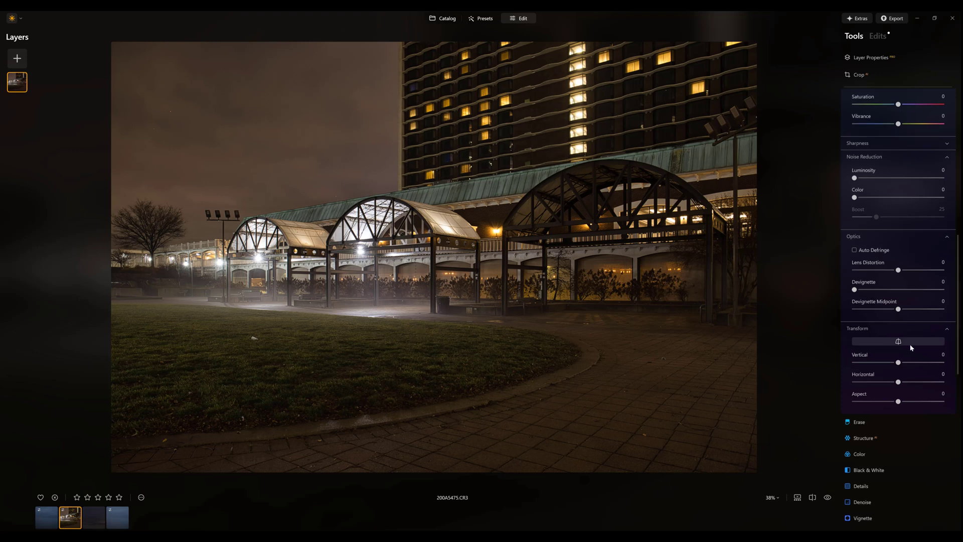
left_click(893, 343)
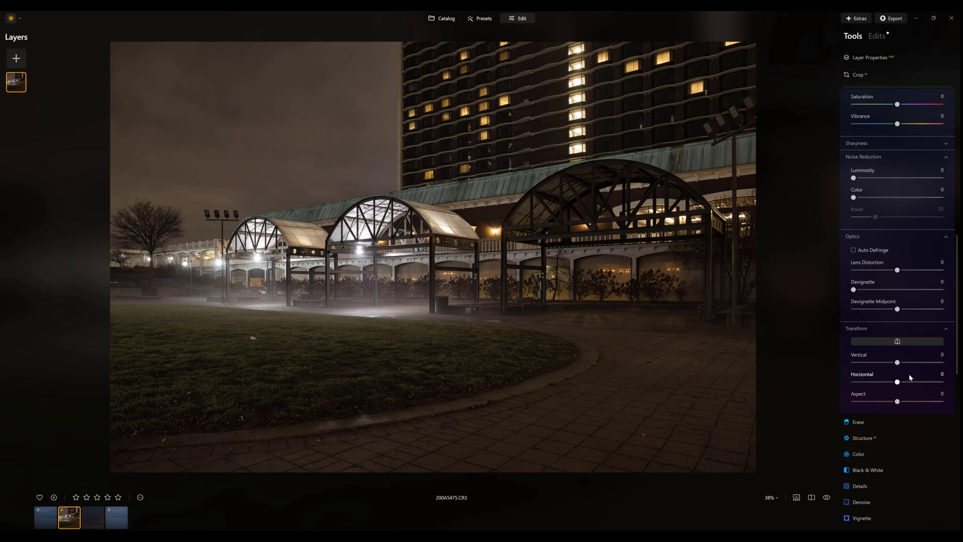
Crop the photo to a 4:3 ratio, shifting the frame toward the building side and slightly trimming its edges
scroll(910, 377, "up", 10)
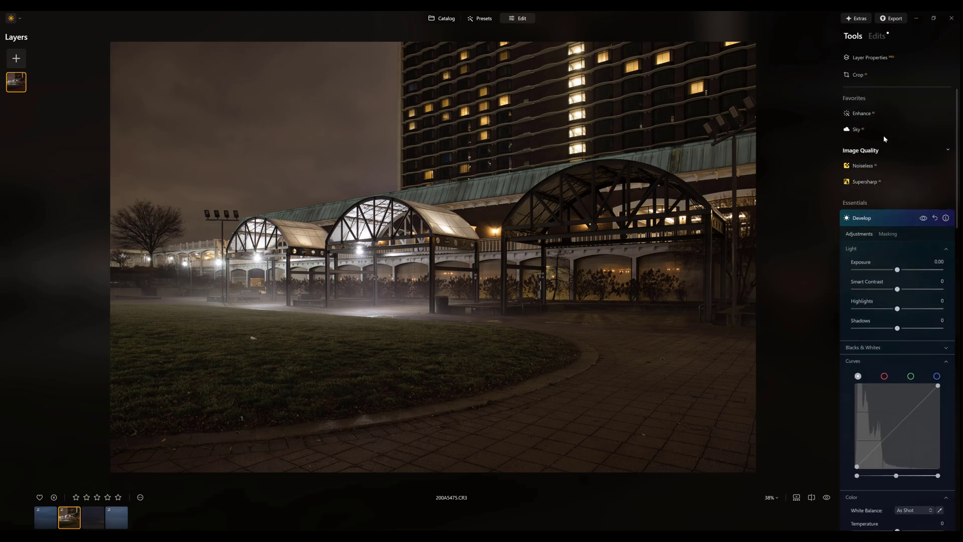
left_click(855, 79)
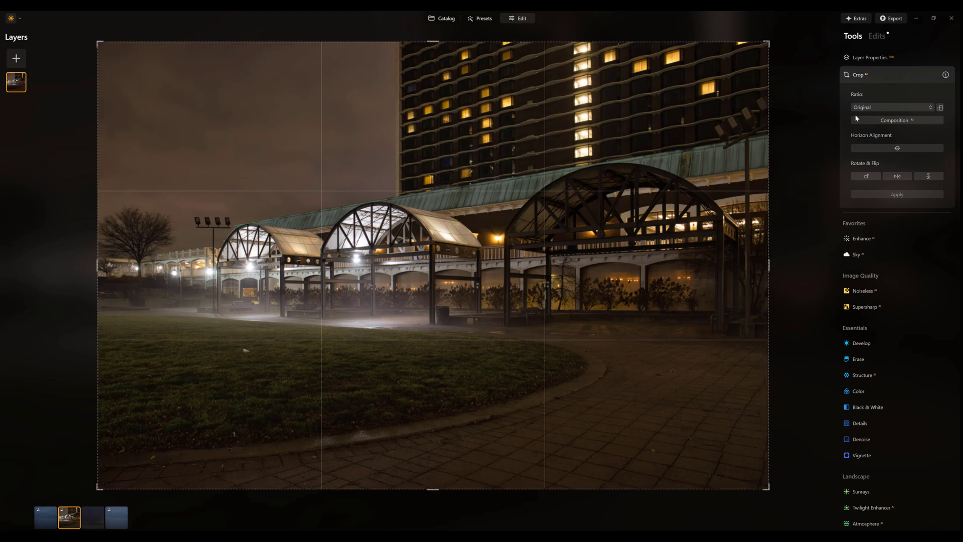
left_click(913, 112)
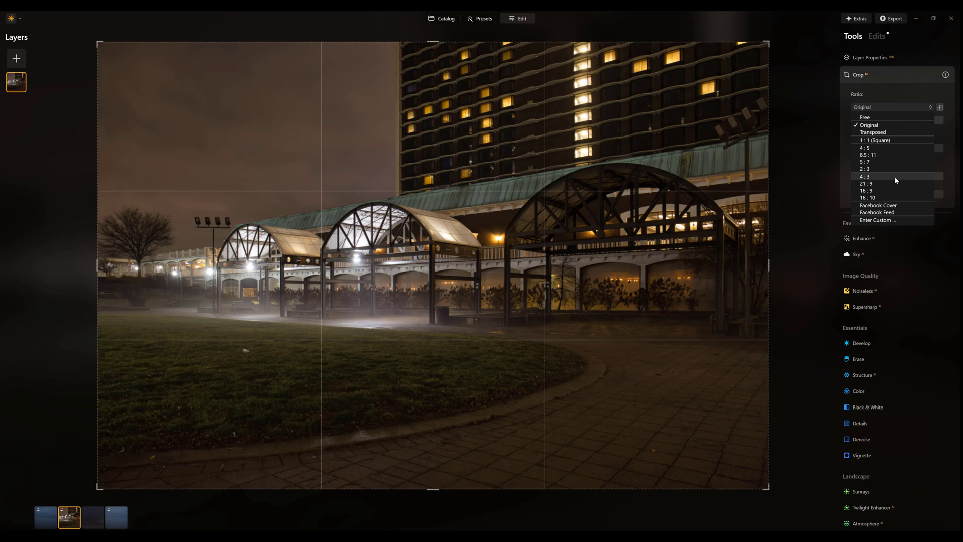
left_click(896, 176)
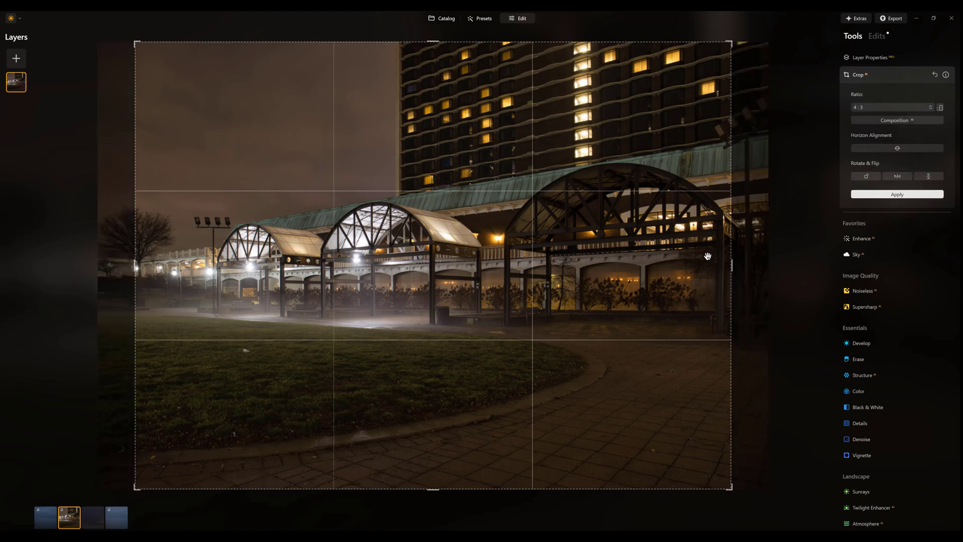
left_click_drag(683, 262, 644, 271)
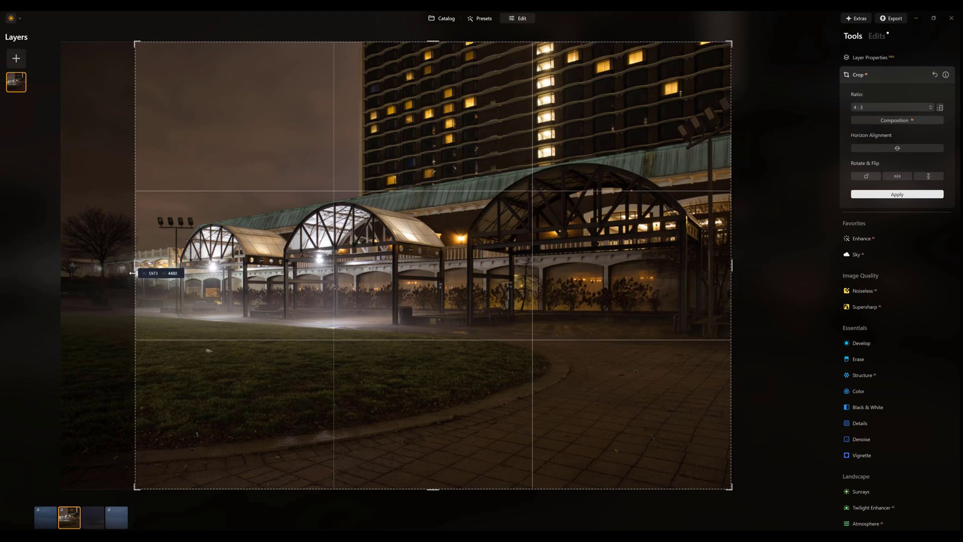
left_click_drag(131, 273, 134, 274)
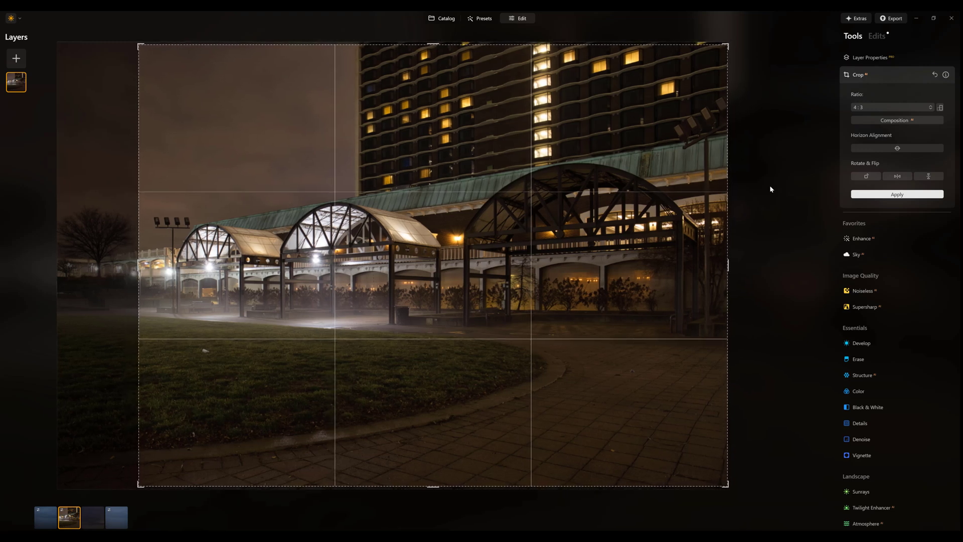
left_click(868, 195)
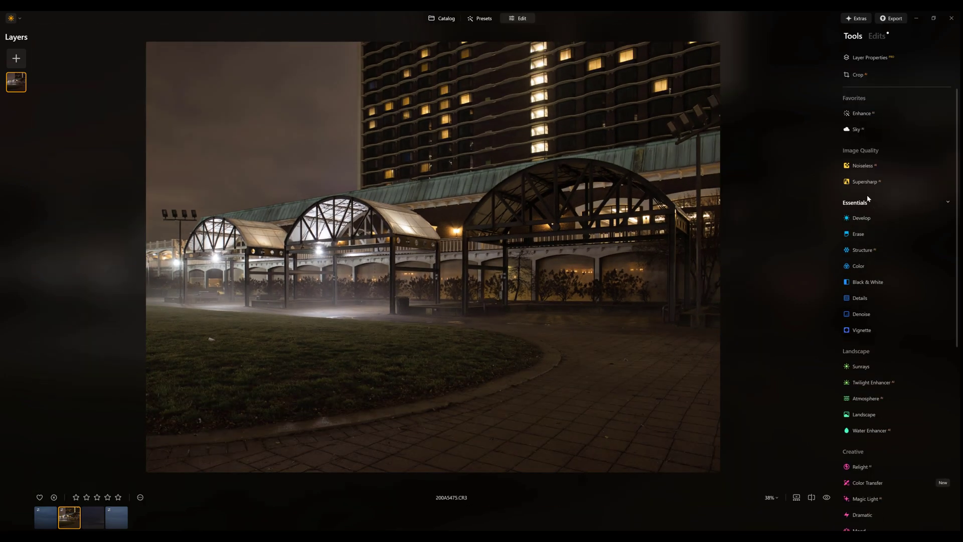
Enhance the photo with the Enhance tool, setting Accent to 19 and Sky Enhancer to 32
left_click(889, 115)
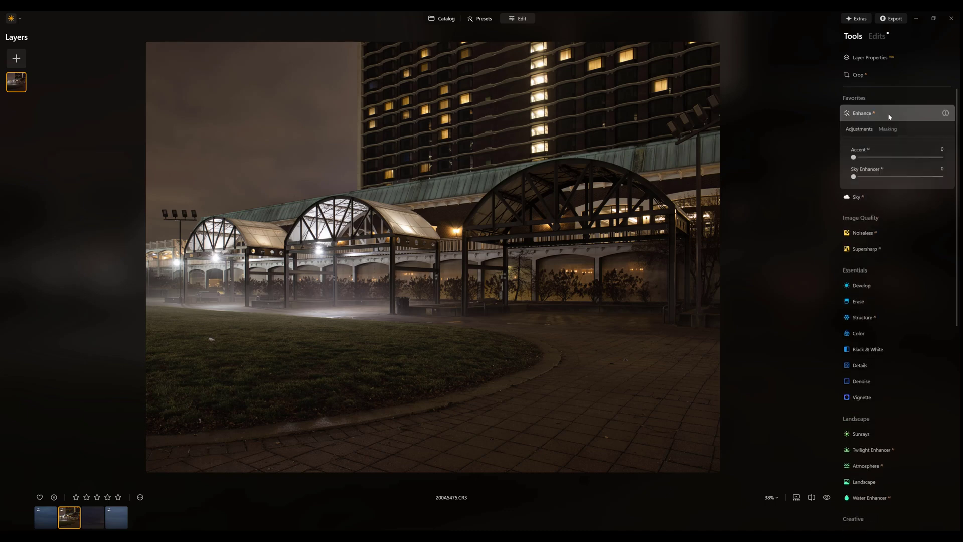
left_click(869, 157)
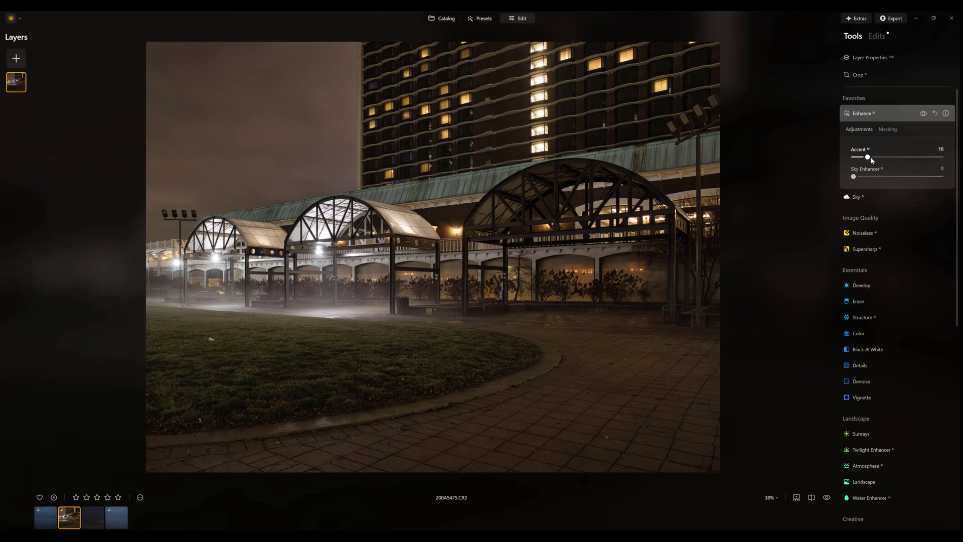
left_click_drag(870, 159, 883, 180)
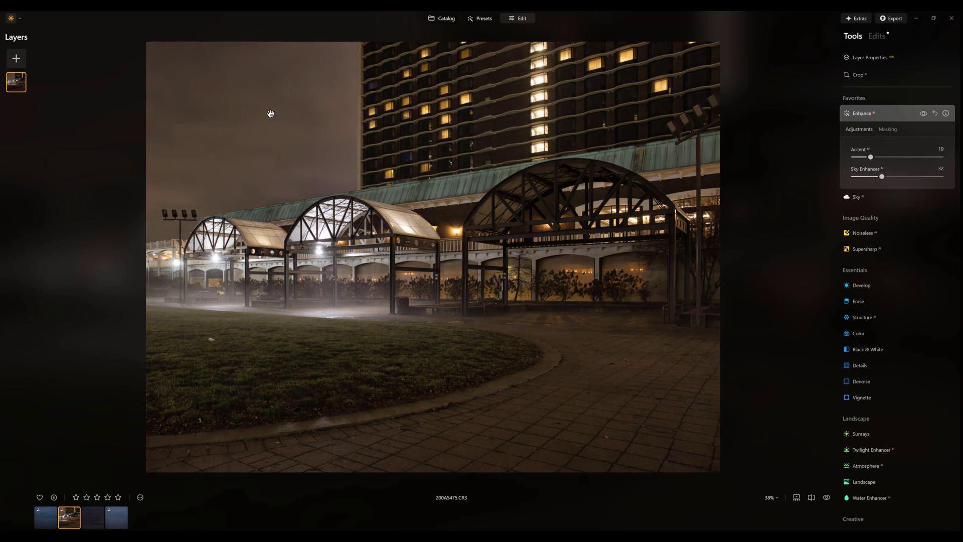
Adjust the photo's Develop settings to Smart Contrast 20, Highlights -68, Shadows 9 and Saturation -15
left_click(886, 286)
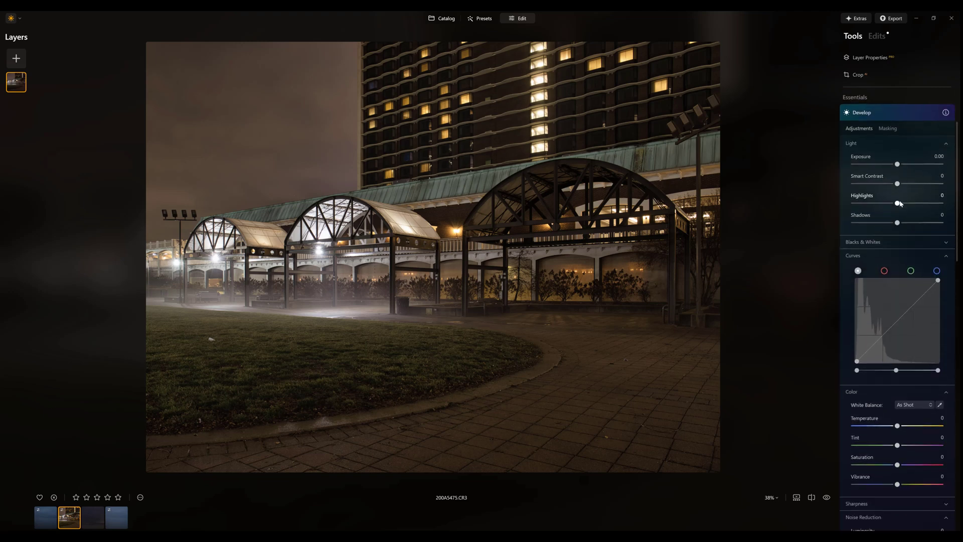
left_click_drag(898, 183, 907, 183)
left_click_drag(878, 203, 876, 204)
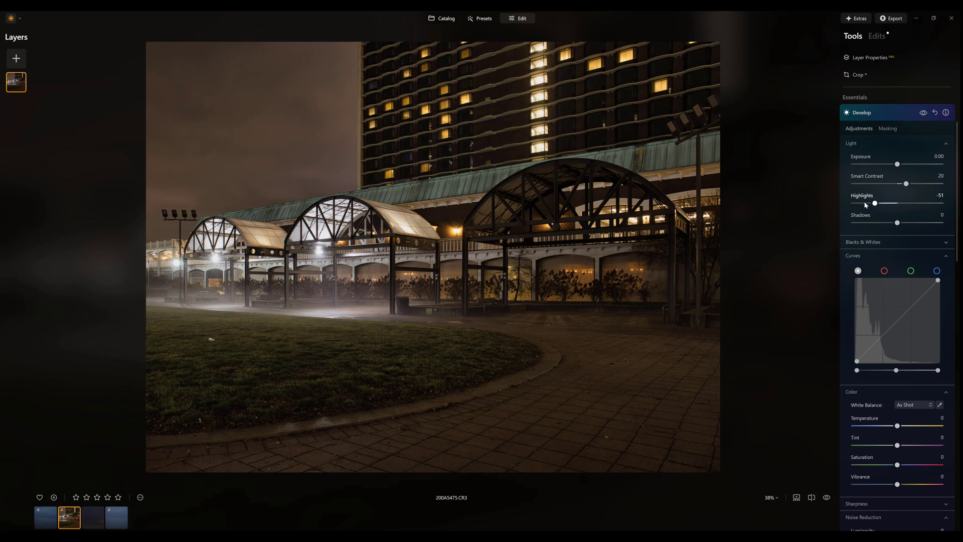
left_click_drag(873, 204, 868, 205)
left_click_drag(898, 223, 901, 223)
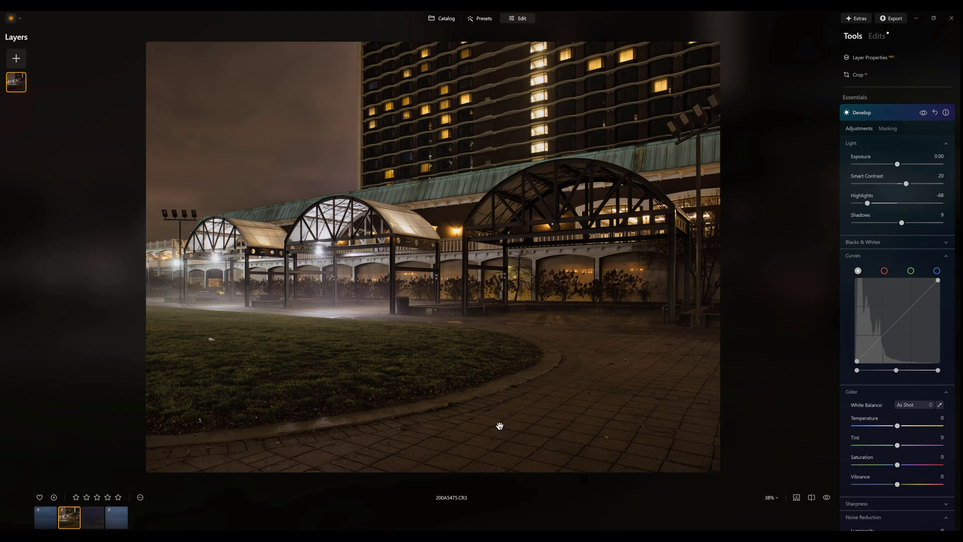
left_click(891, 465)
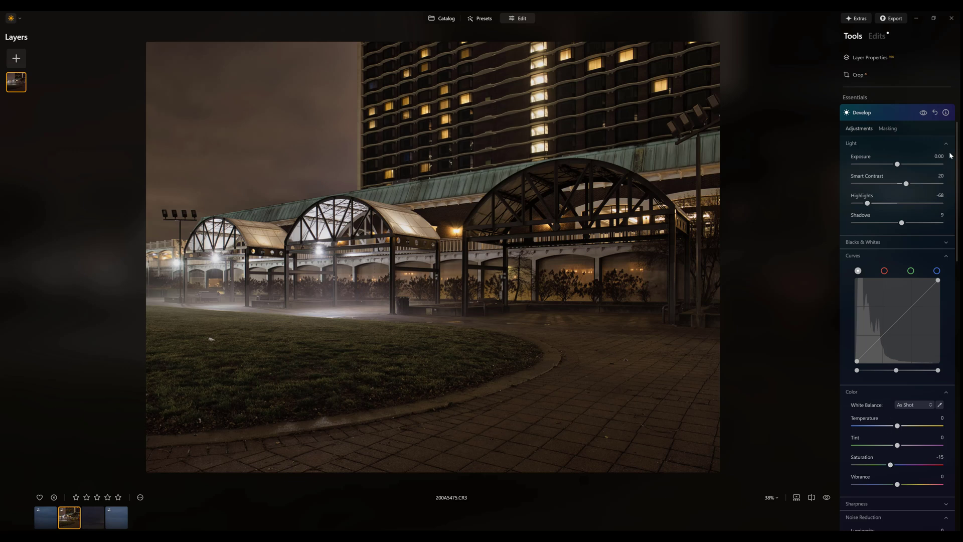
Export the edited photo as a JPEG named 200A5475, at actual size and quality 75, to the Louisville Night folder on the Desktop
left_click(889, 19)
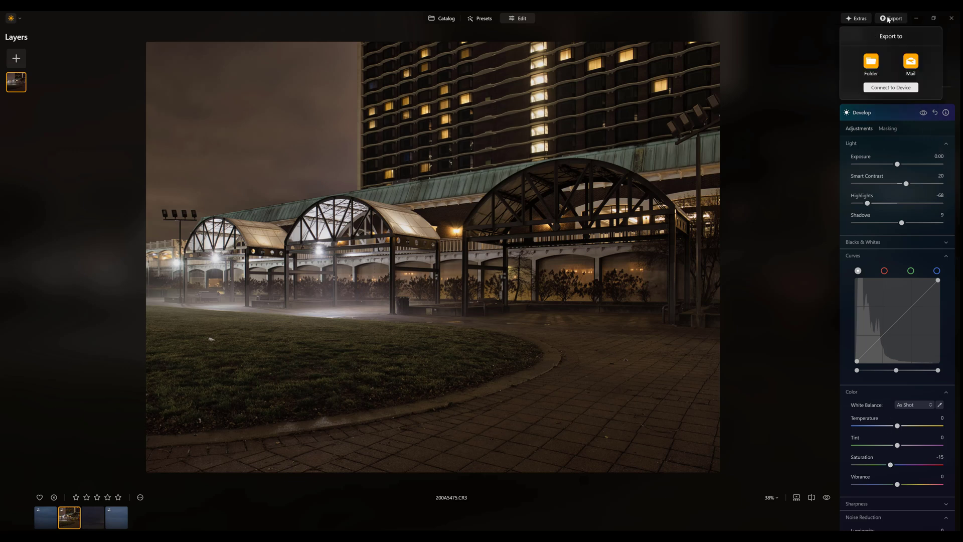
left_click(876, 59)
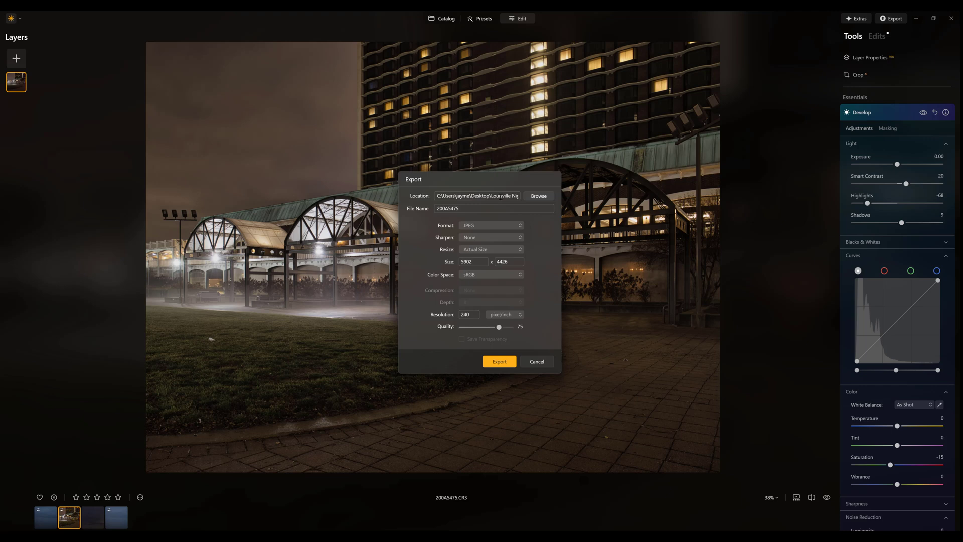
left_click(530, 197)
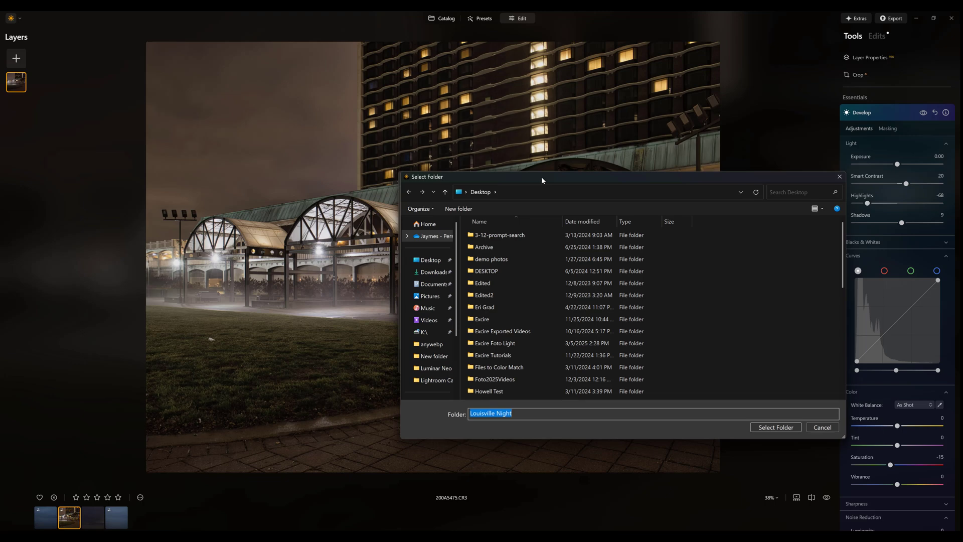
left_click(772, 427)
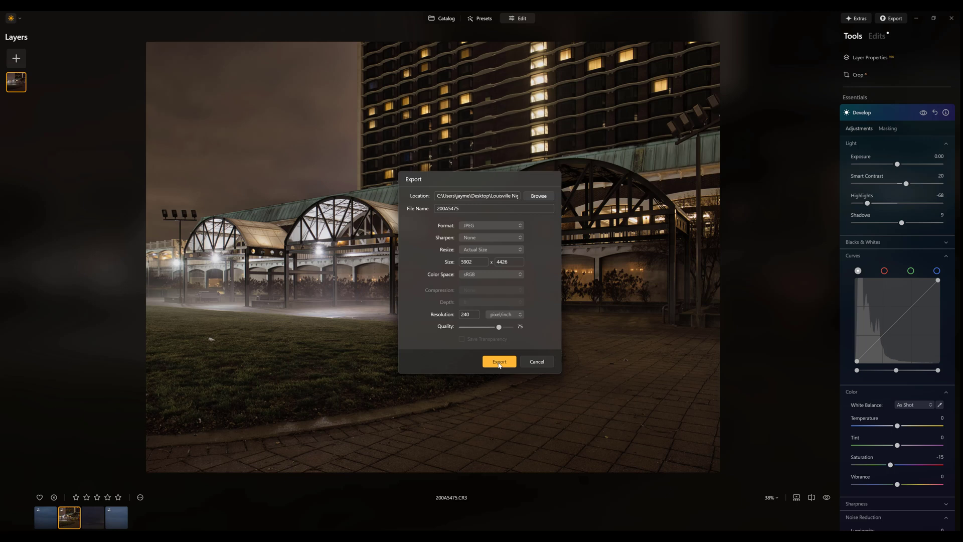
left_click(499, 362)
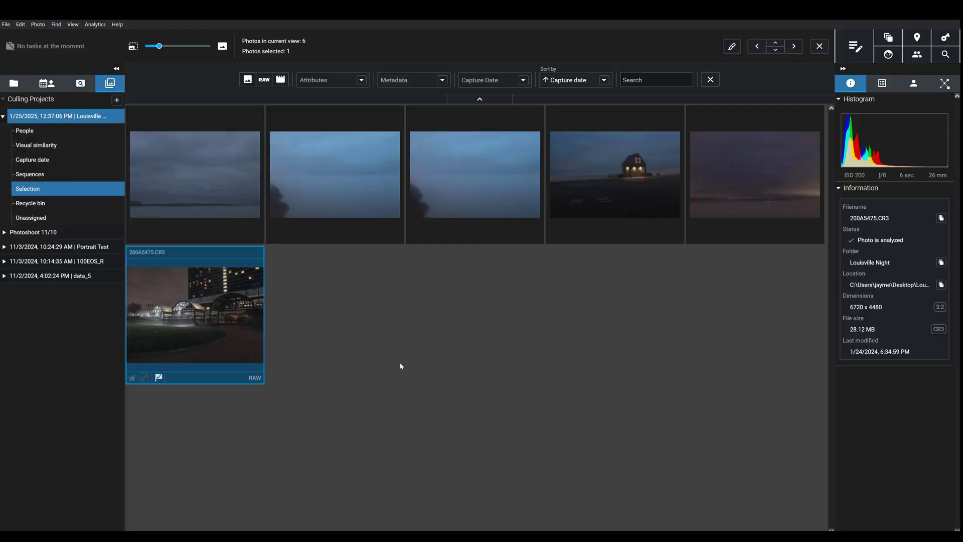
Synchronize the Louisville Night folder in Excire Foto, including subfolders, analyzing photos and always creating previews
left_click(13, 83)
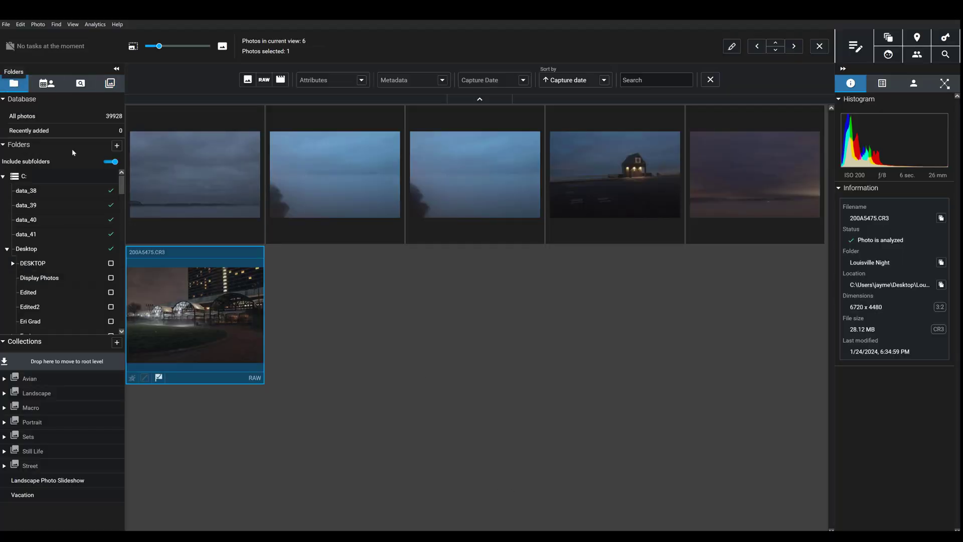
scroll(59, 258, "down", 5)
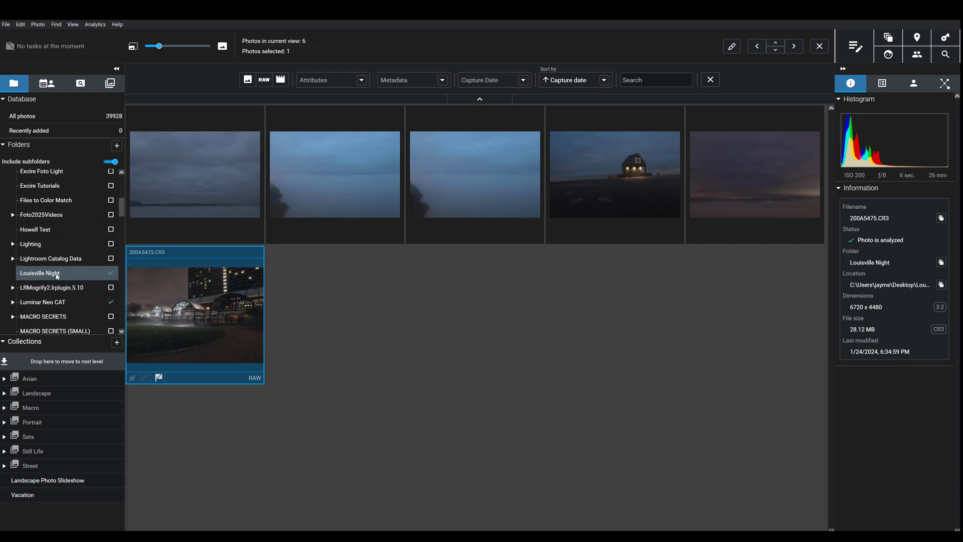
left_click(57, 275)
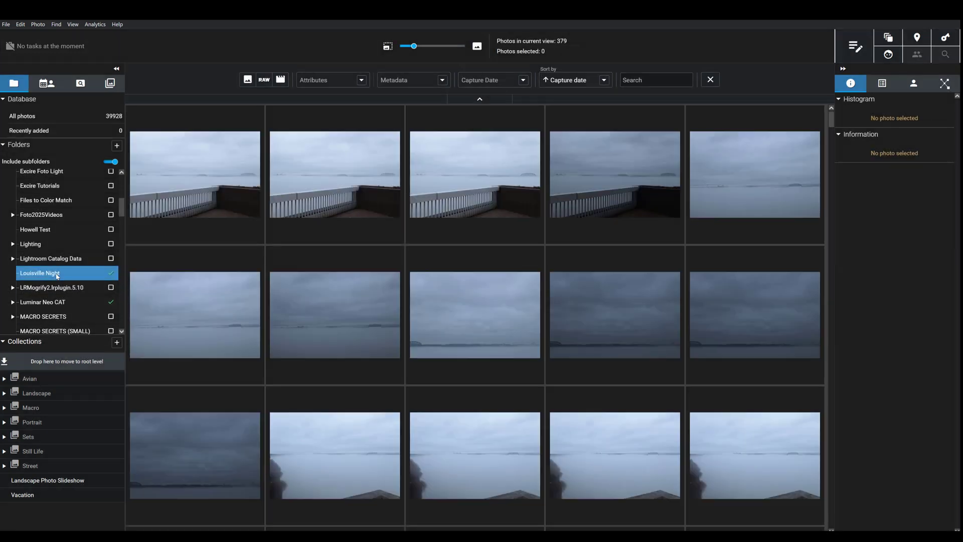
mouse_move(71, 277)
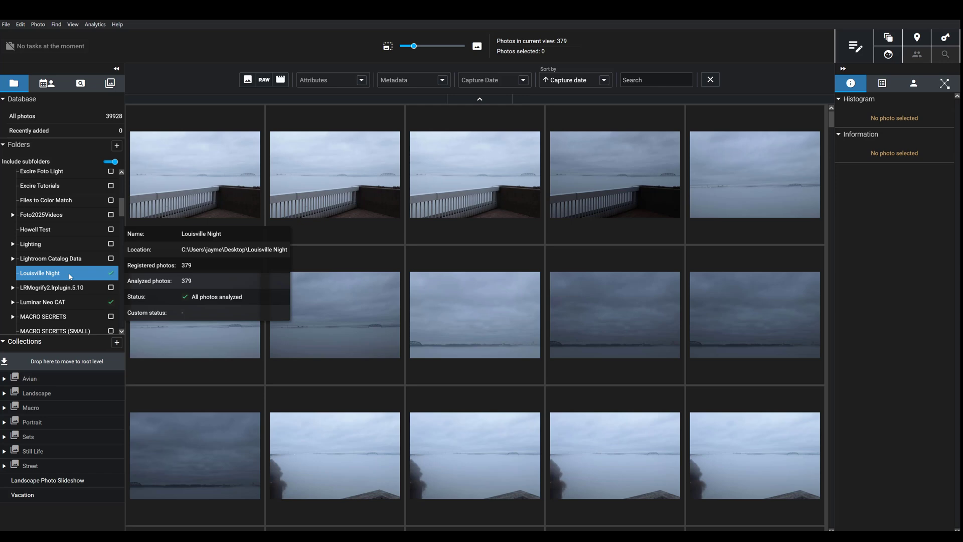
right_click(104, 276)
left_click(144, 149)
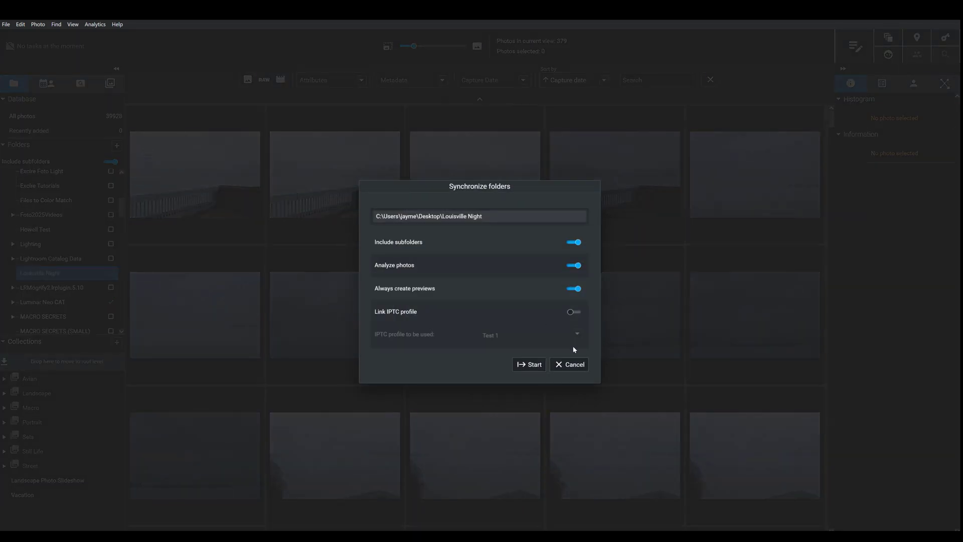
left_click(542, 367)
Locate the raw photo 200A5475.CR3 in the Louisville Night folder and select the exported 200A5475.jpg beside it
left_click_drag(830, 239, 832, 411)
left_click(451, 272)
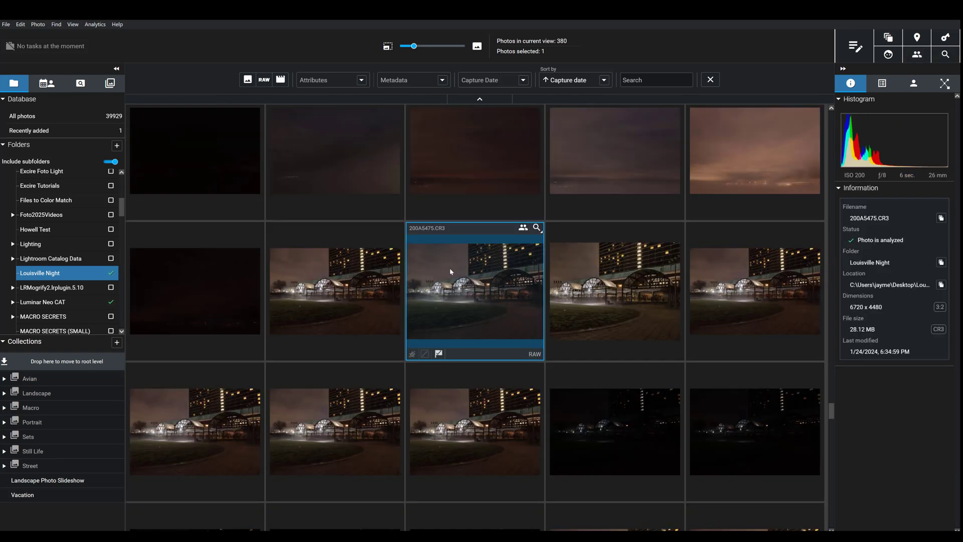
left_click(560, 277)
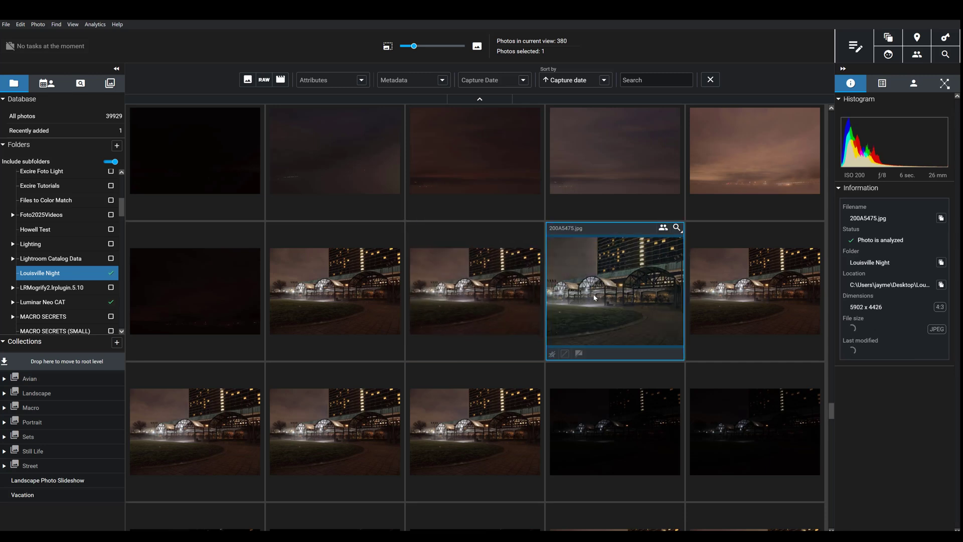